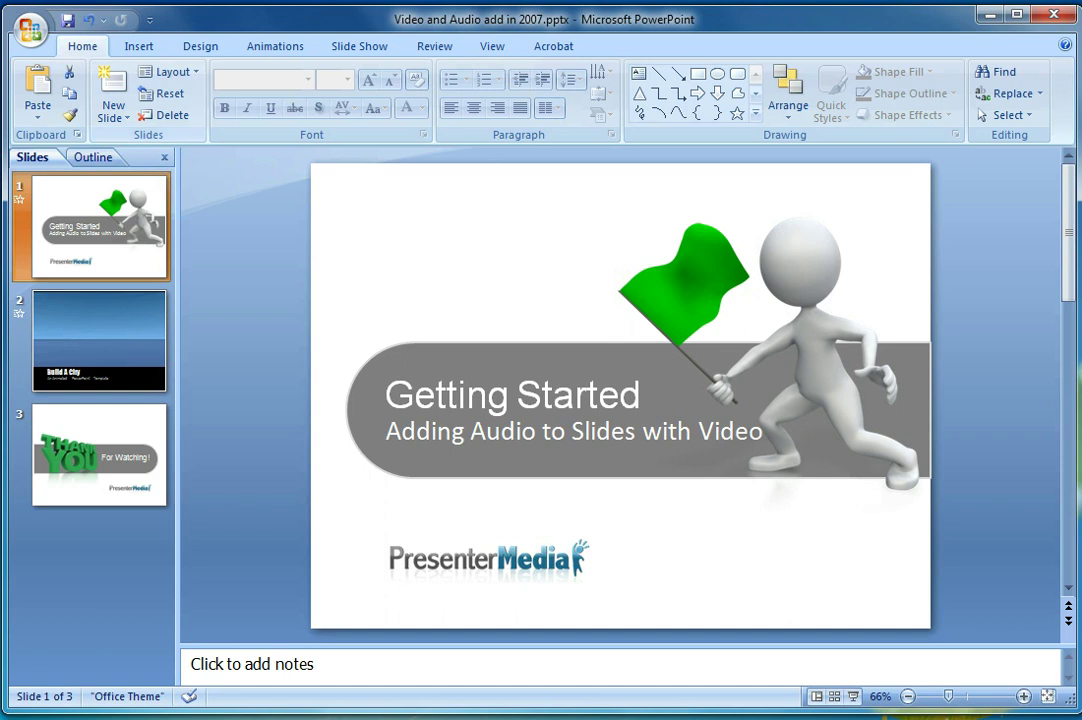
Step: Play the slide show from the current slide through the video and Thank You slides to the end
click(359, 46)
click(109, 95)
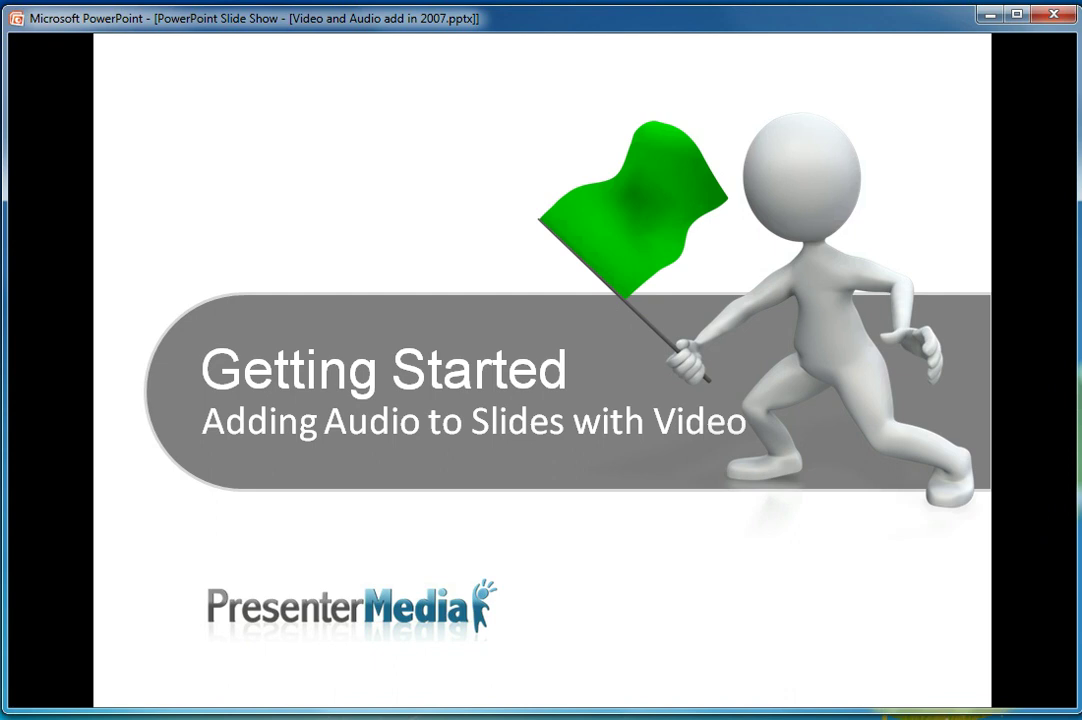
key(space)
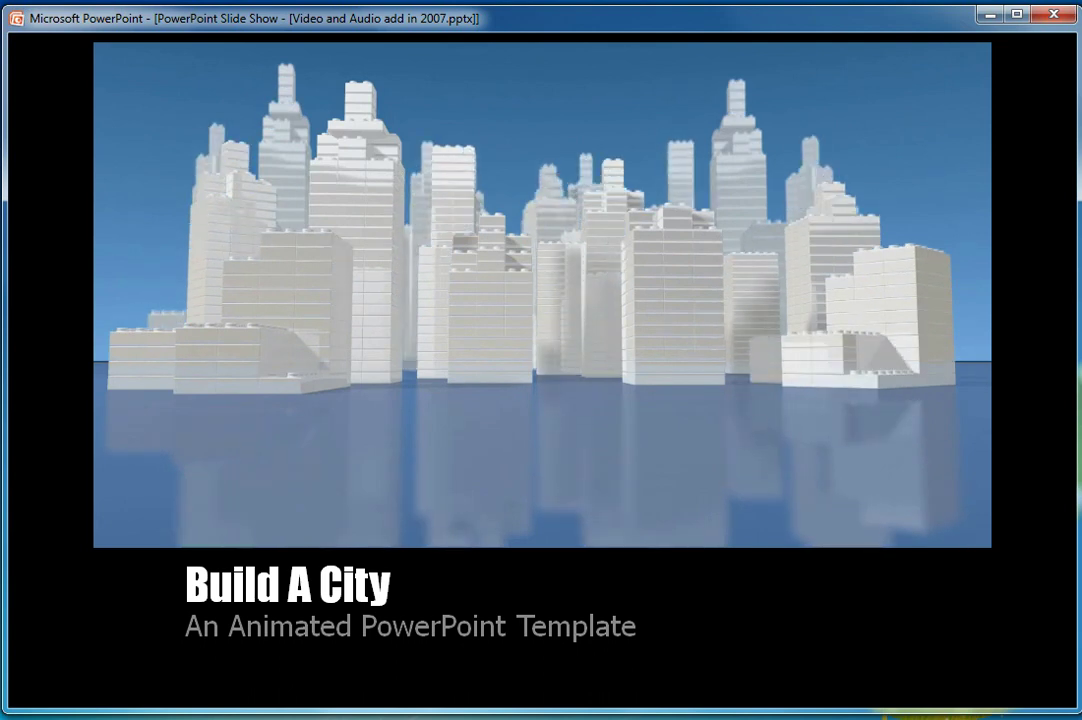
key(space)
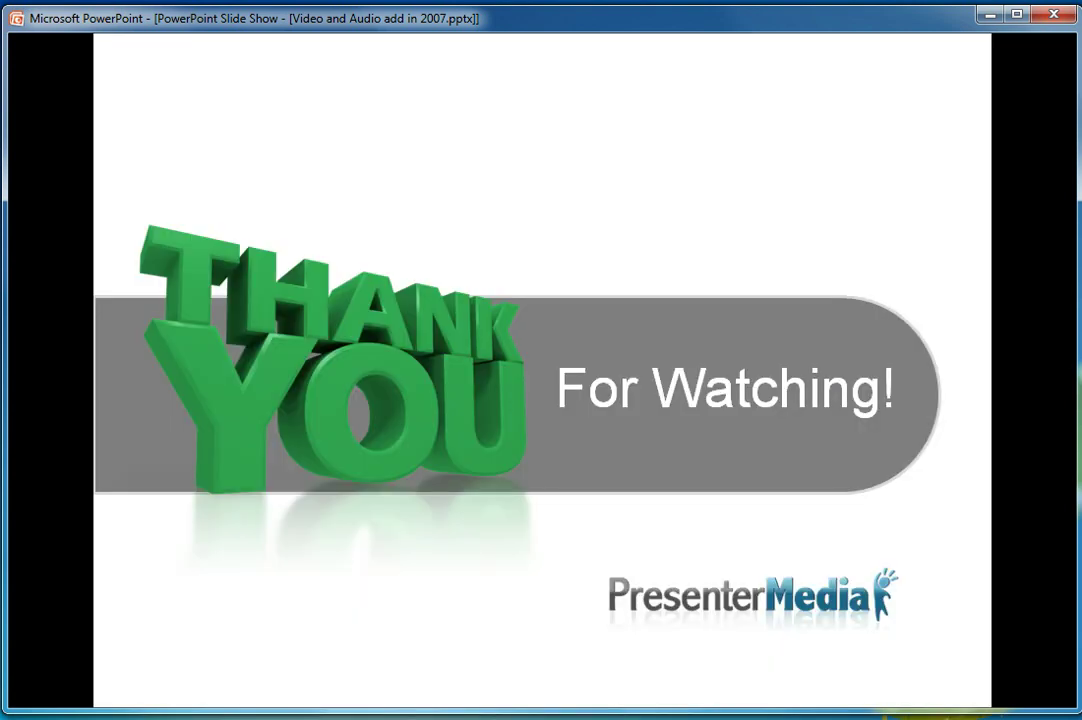
key(space)
key(space)
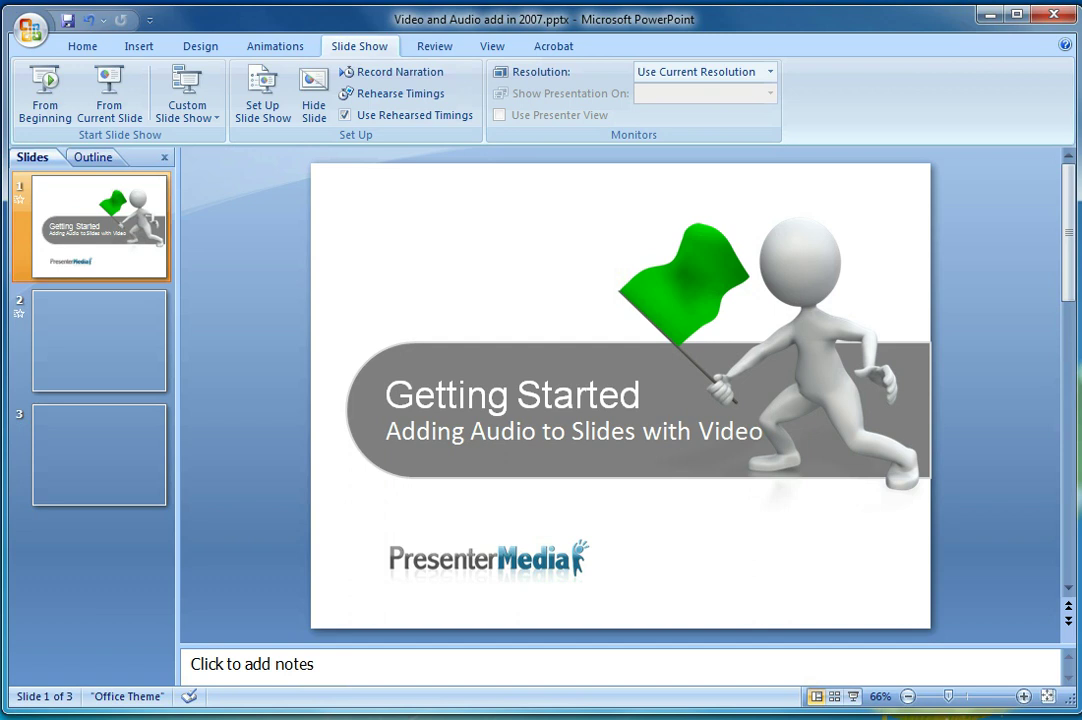
Step: Exit the show to the Build A City slide and bring up the Insert commands
click(99, 340)
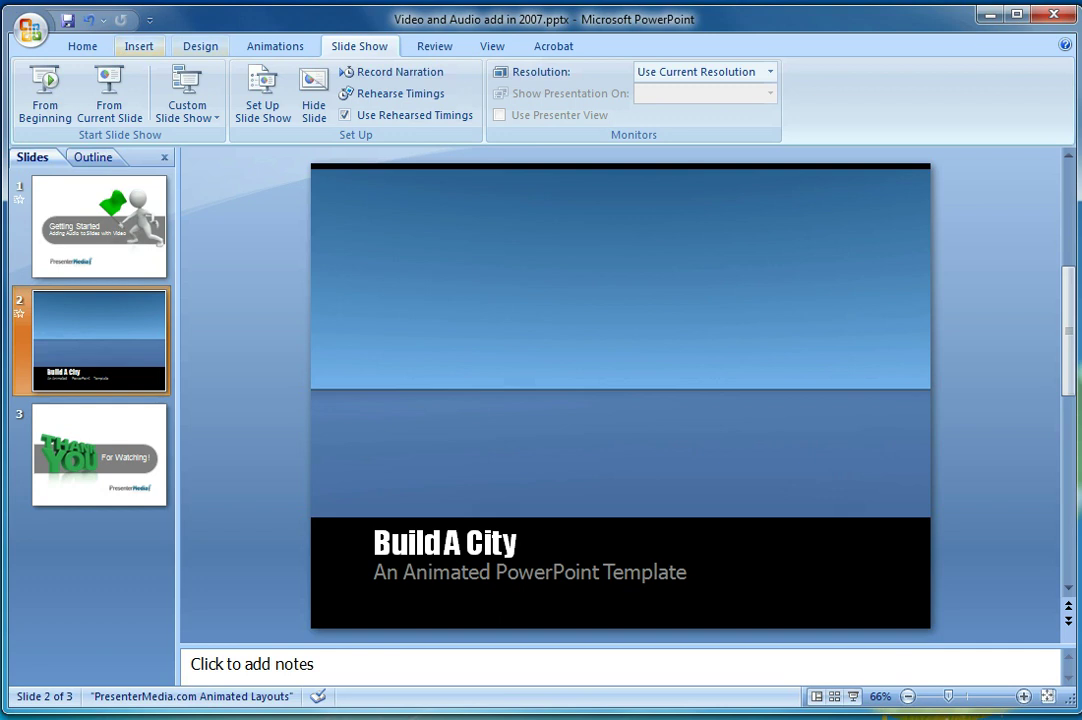
click(139, 46)
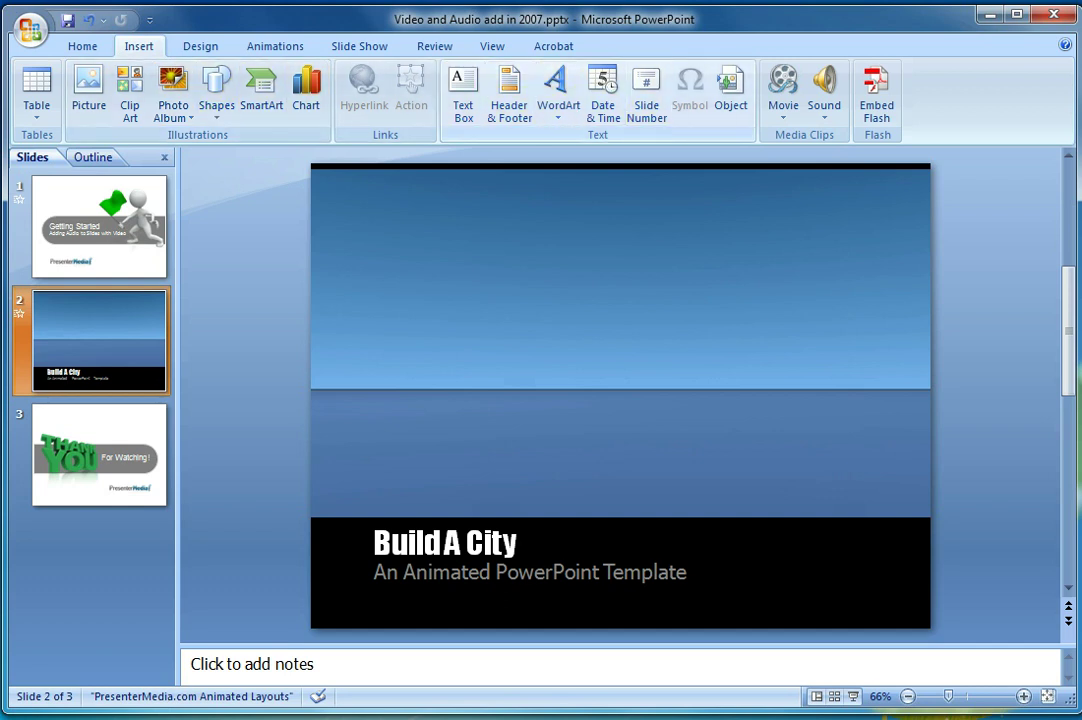
Step: Insert the Guitar music clip from the Clip Organizer onto slide 2
click(824, 105)
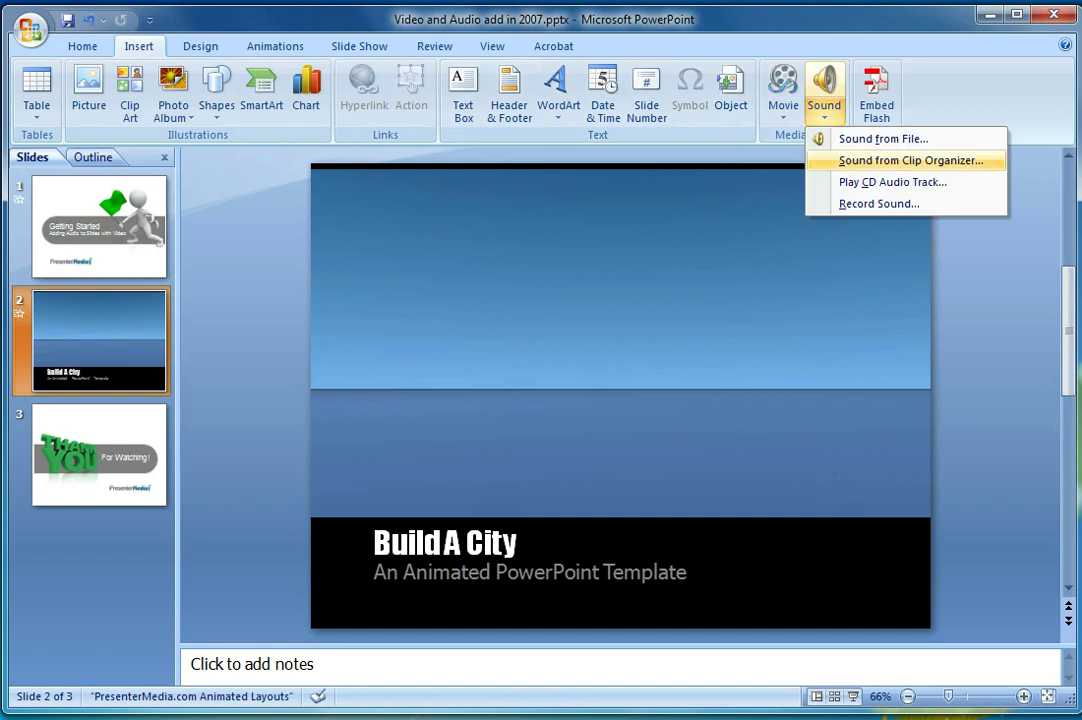
click(910, 160)
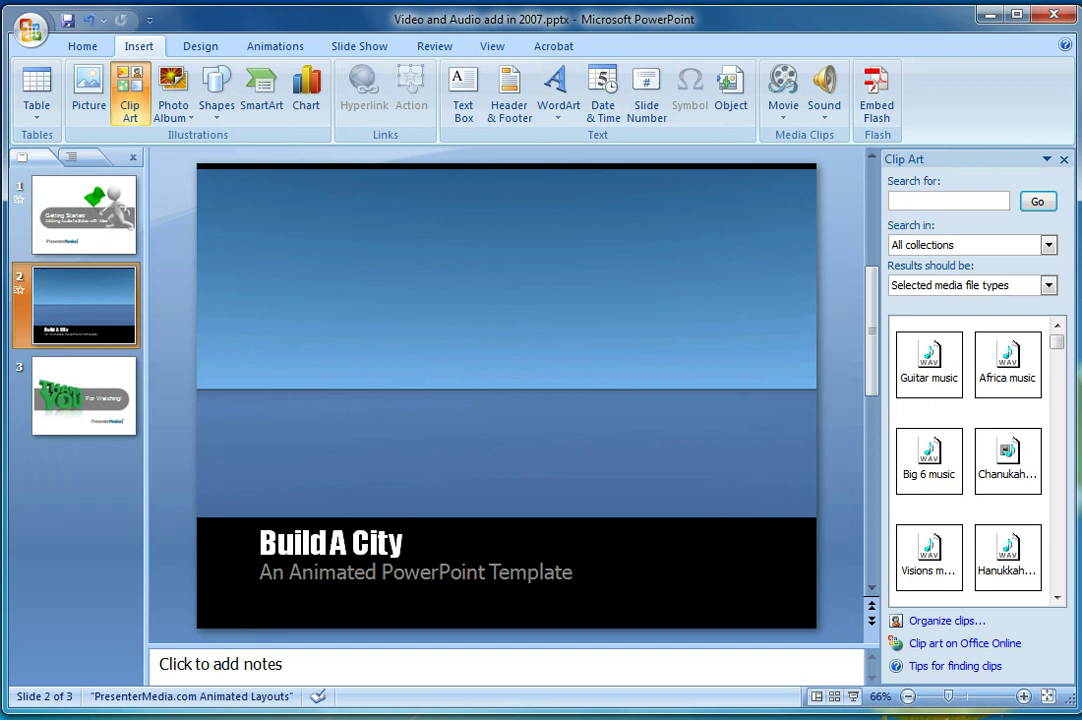
mouse_move(930, 368)
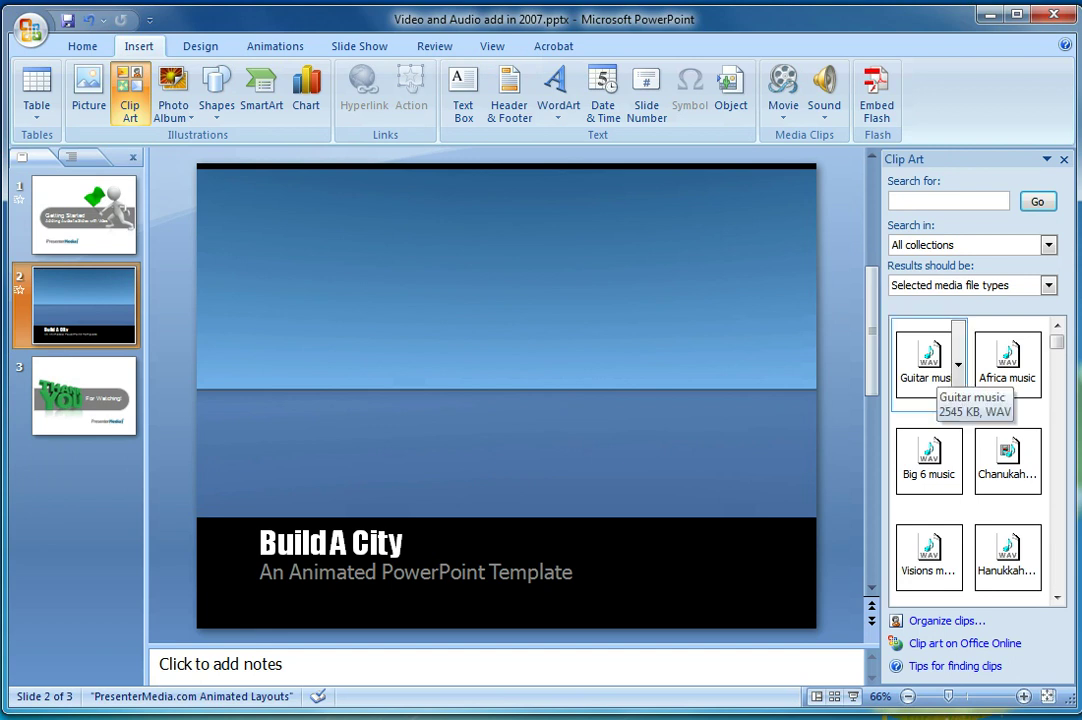
click(928, 360)
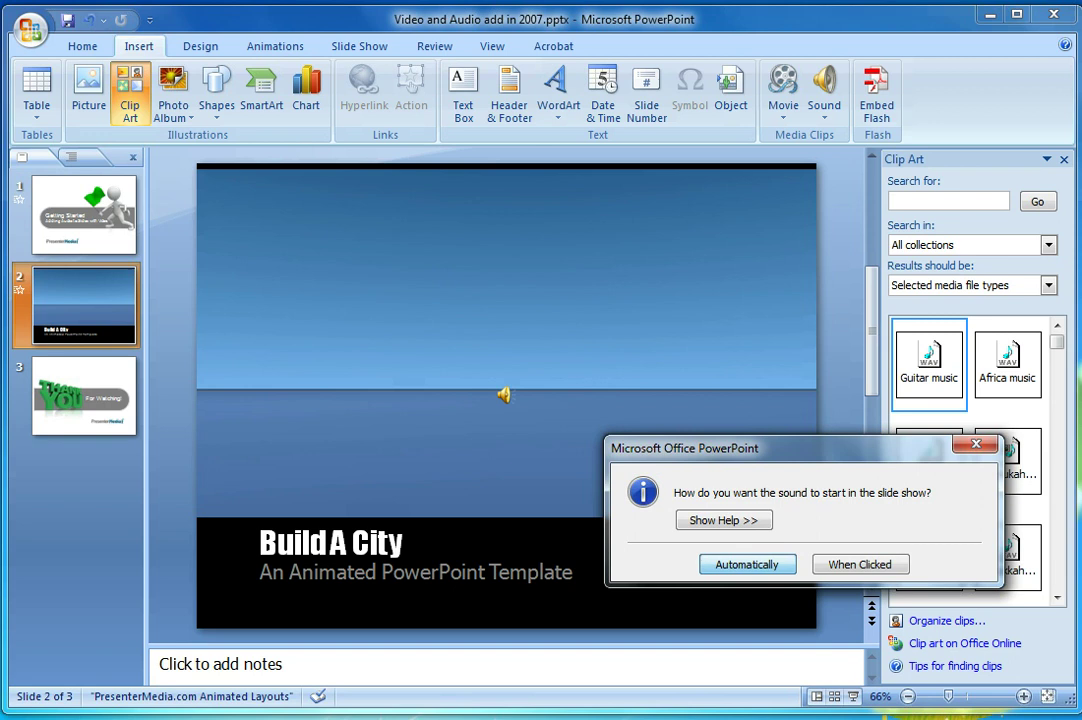
Step: Have the guitar sound start automatically and move its icon to the slide's lower-right corner
key(Return)
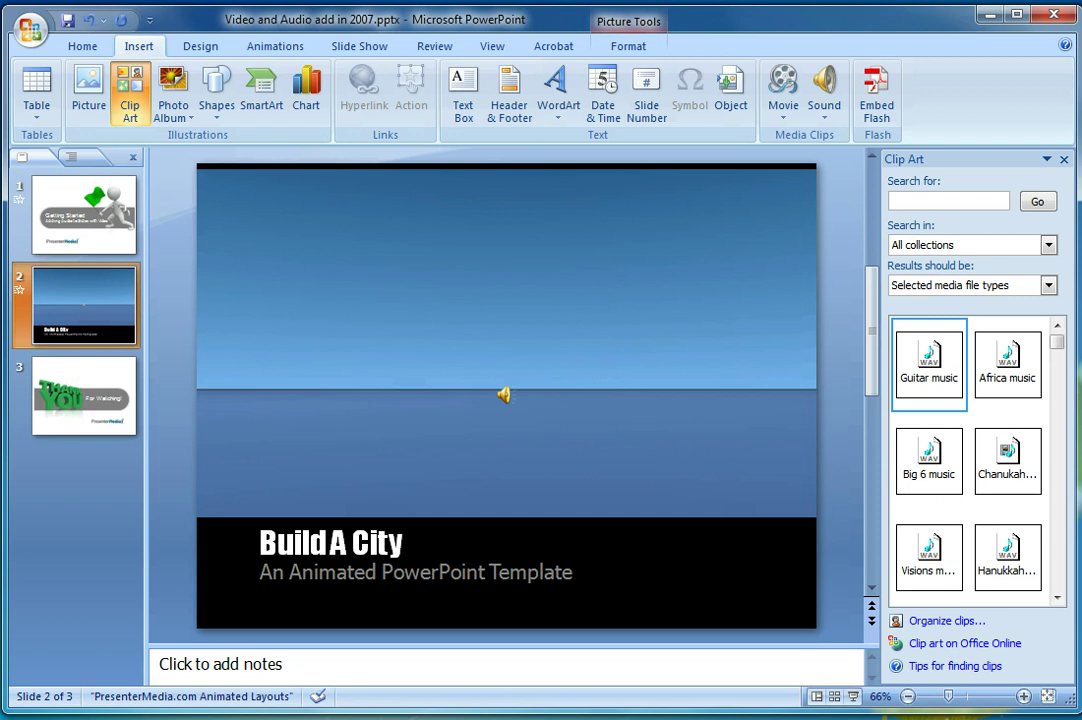
drag(506, 395, 775, 597)
key(Escape)
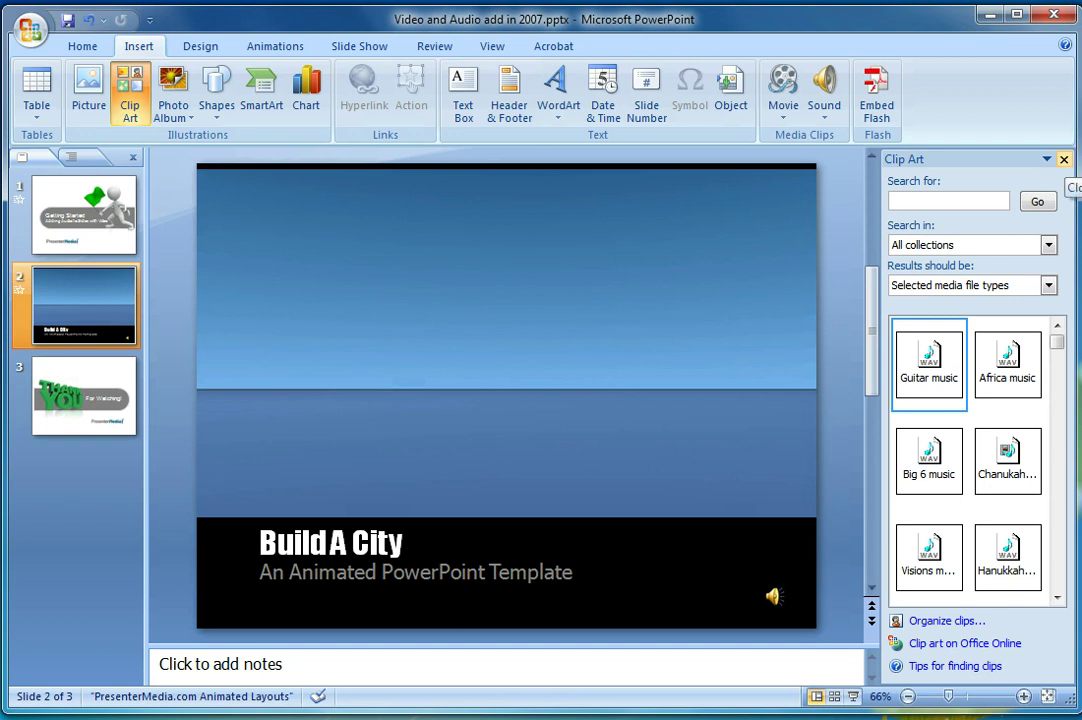
Step: Close the Clip Art pane and show the selected sound icon's Sound Tools options
click(1064, 159)
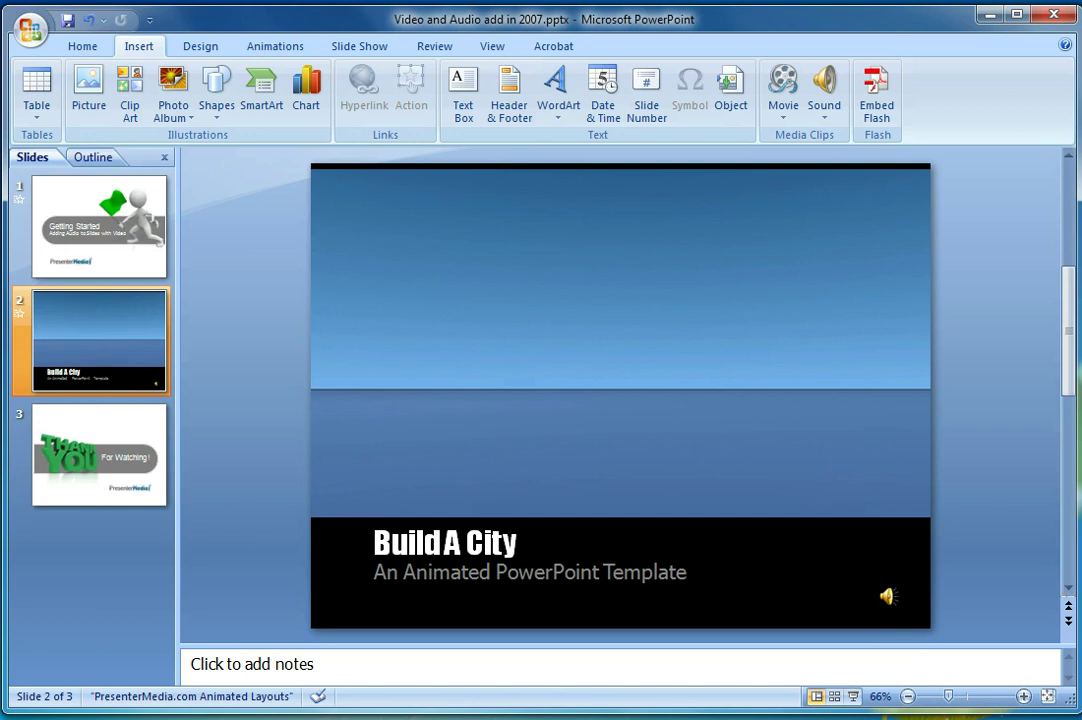
click(888, 597)
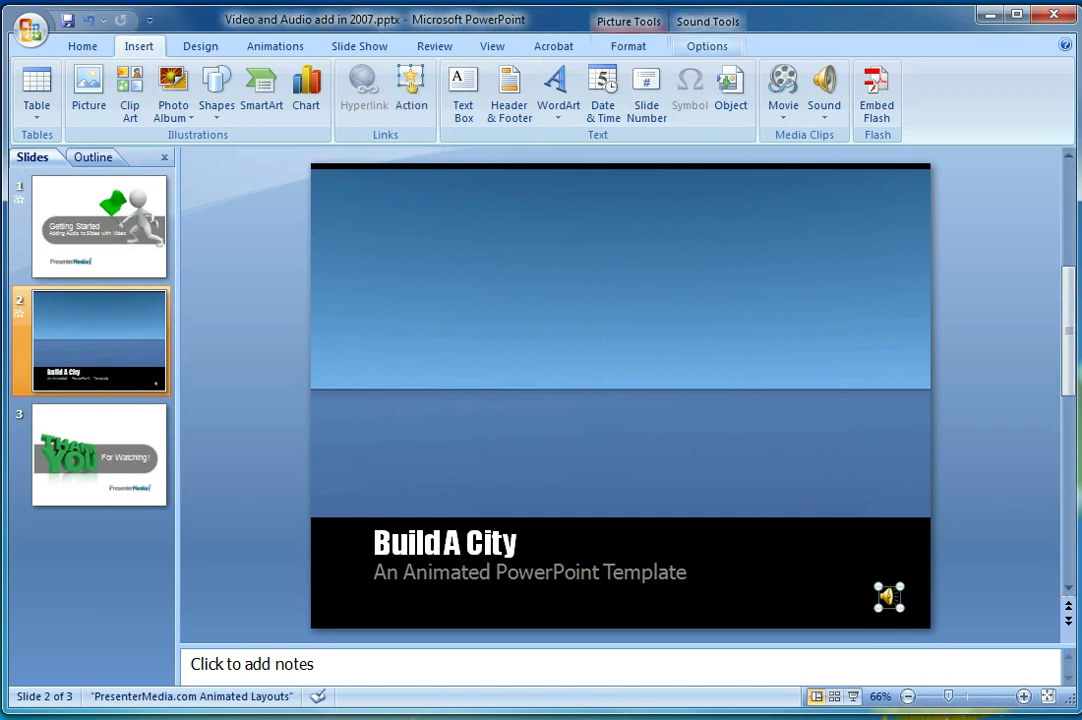
click(707, 46)
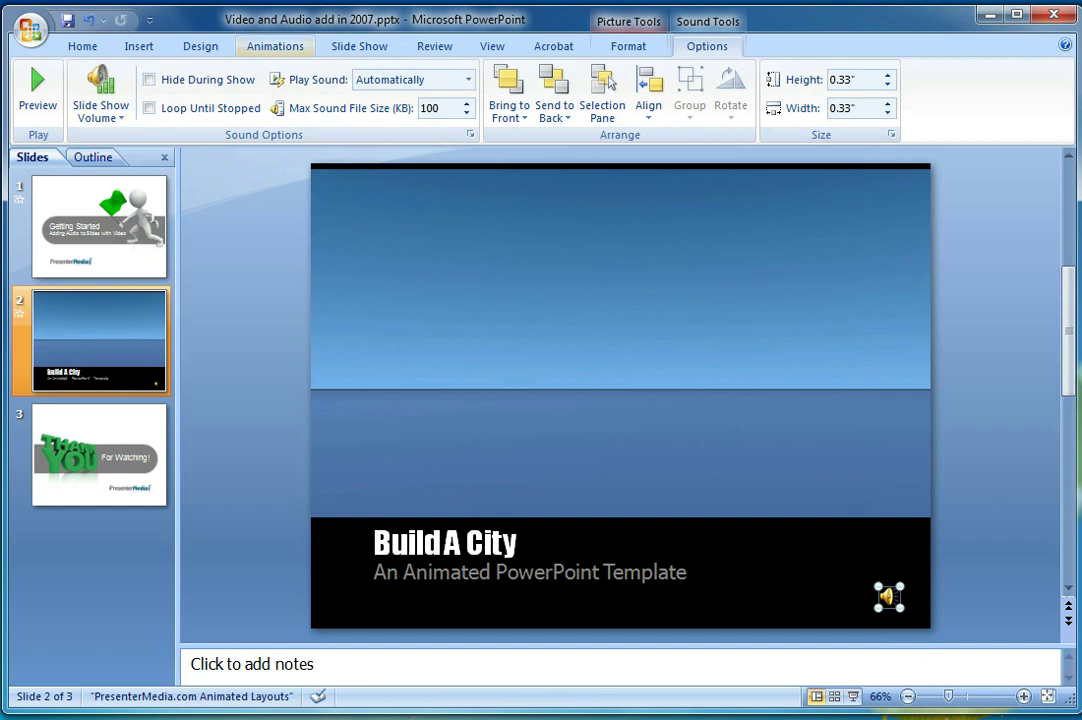
Step: Open the Custom Animation pane, which lists the guitar sound's After Previous play effect
click(275, 46)
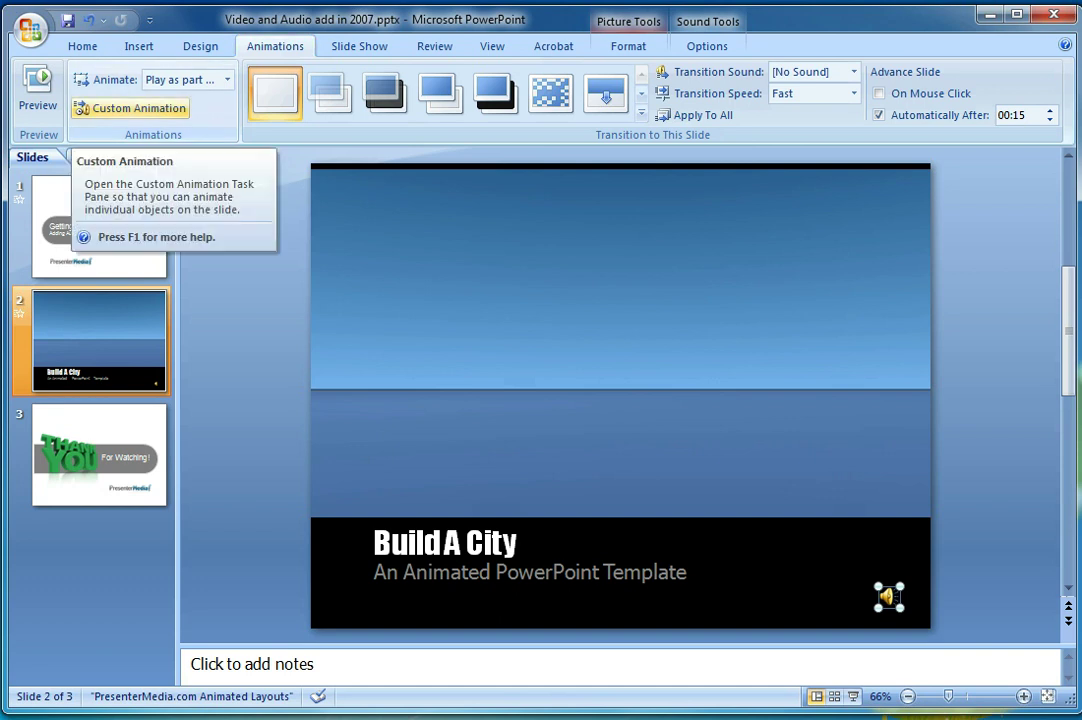
click(138, 108)
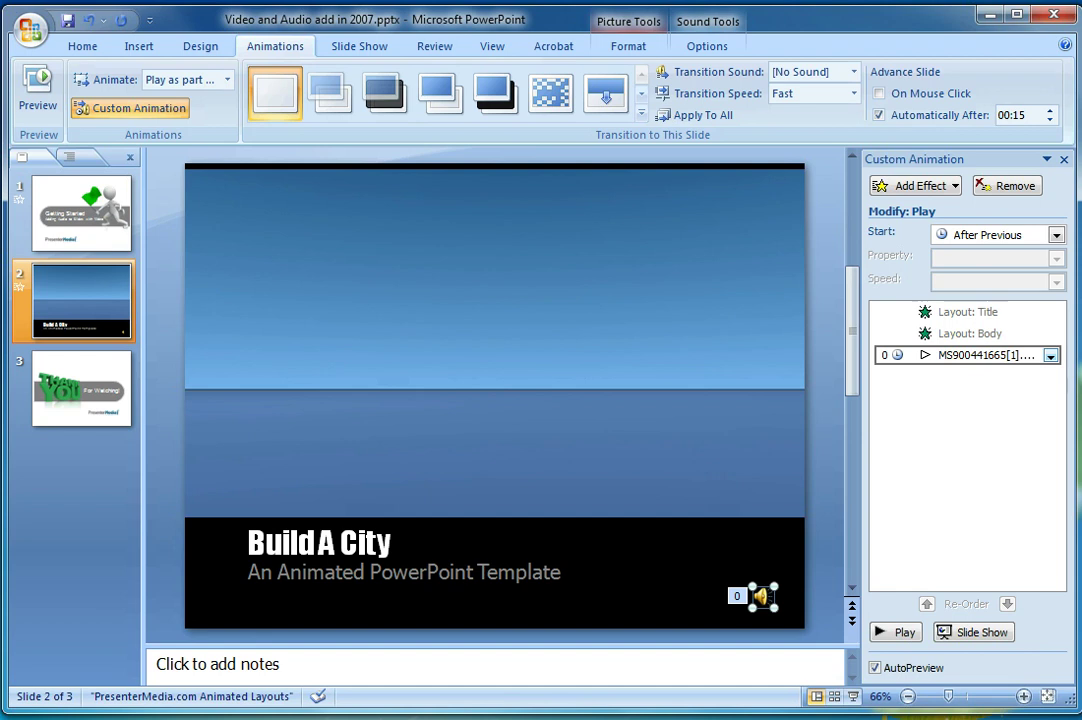
Step: Change the guitar sound's play effect to start With Previous instead of After Previous
click(1050, 355)
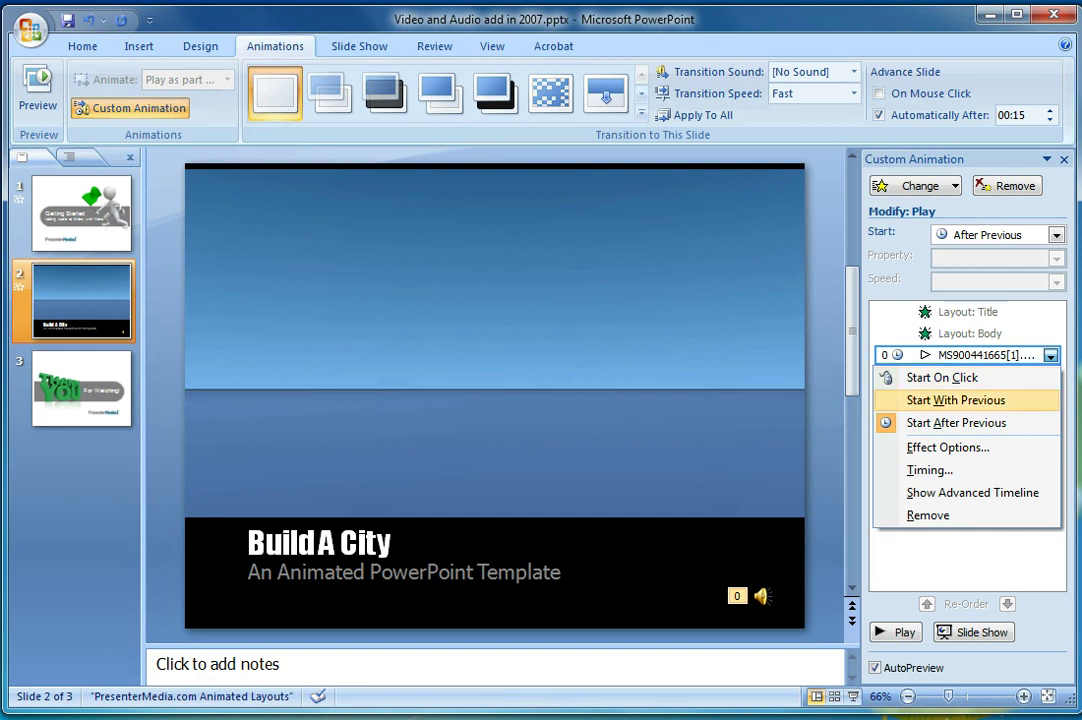
click(955, 400)
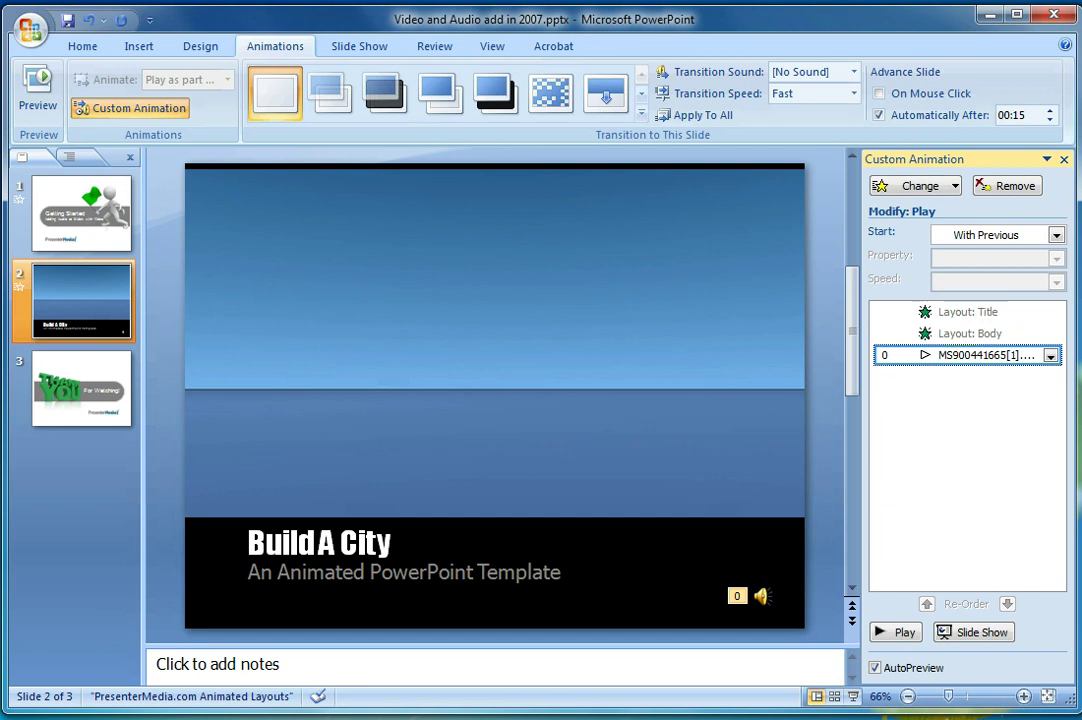
key(Escape)
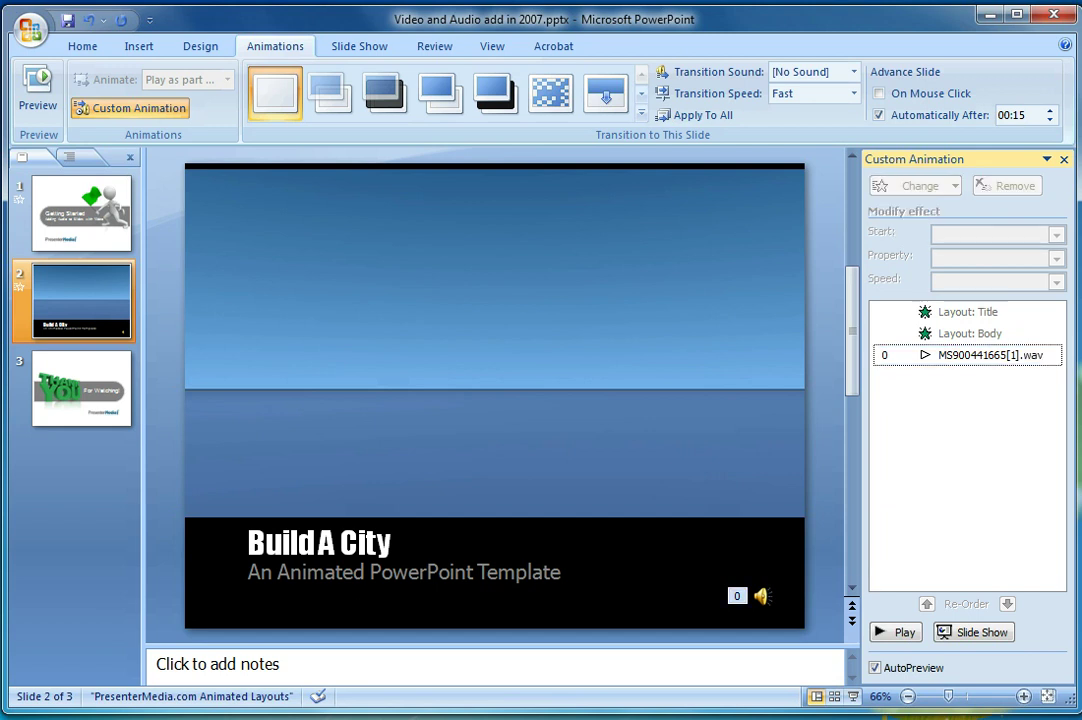
Step: Set the guitar sound icon's Slide Show Volume to Low
click(761, 596)
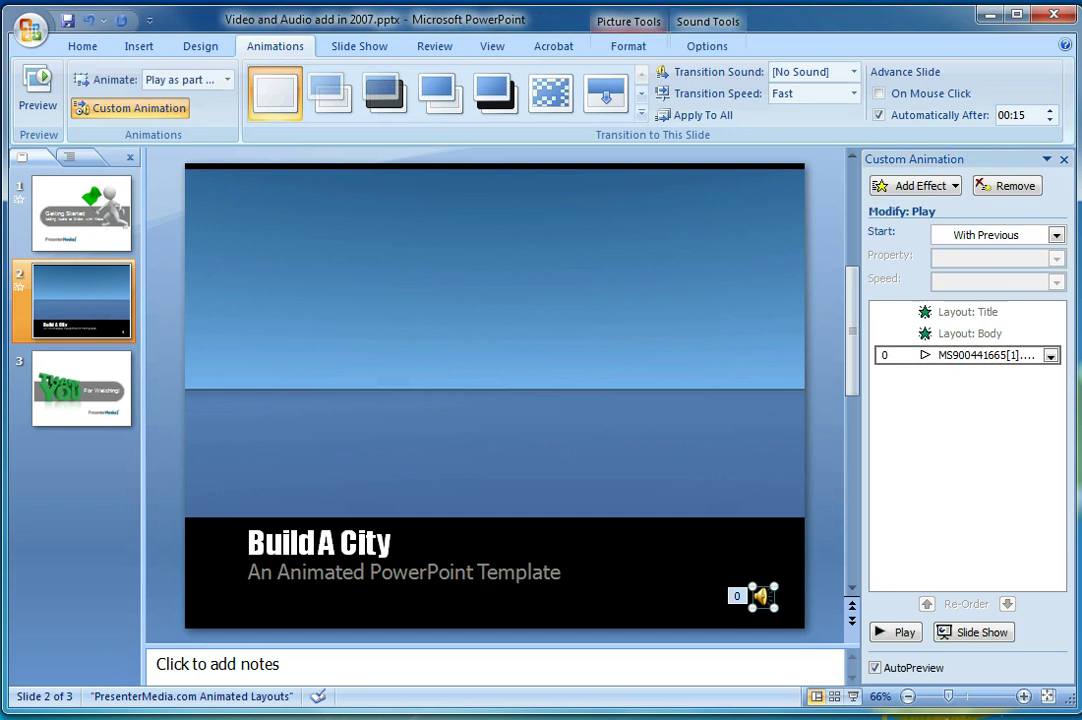
click(707, 46)
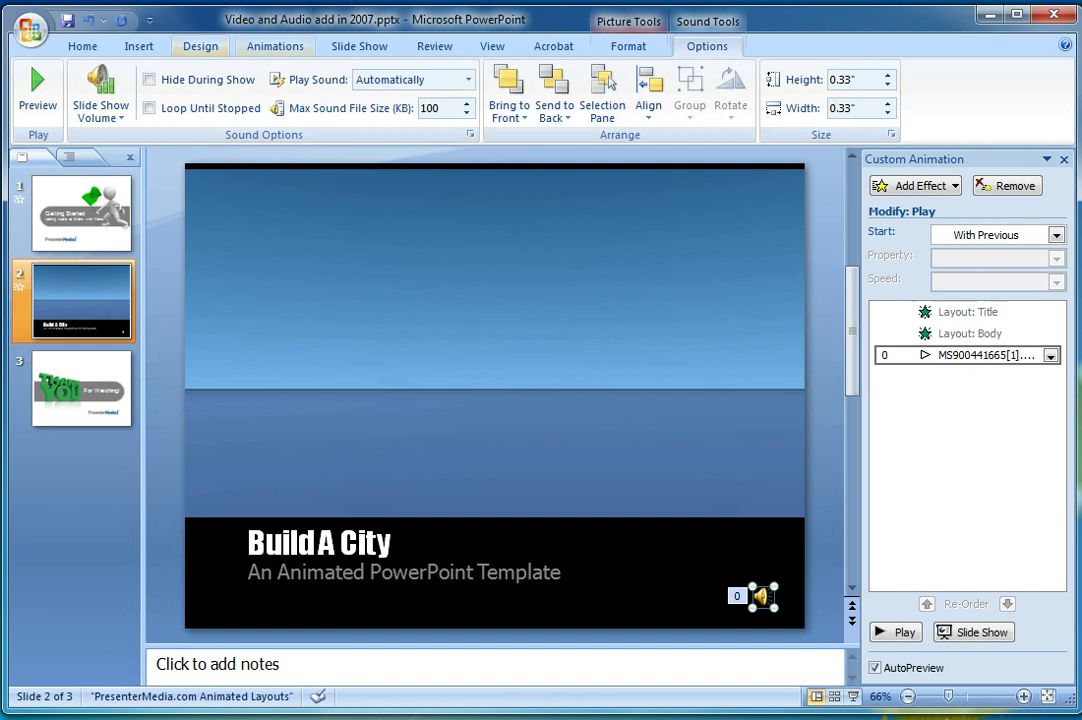
click(100, 100)
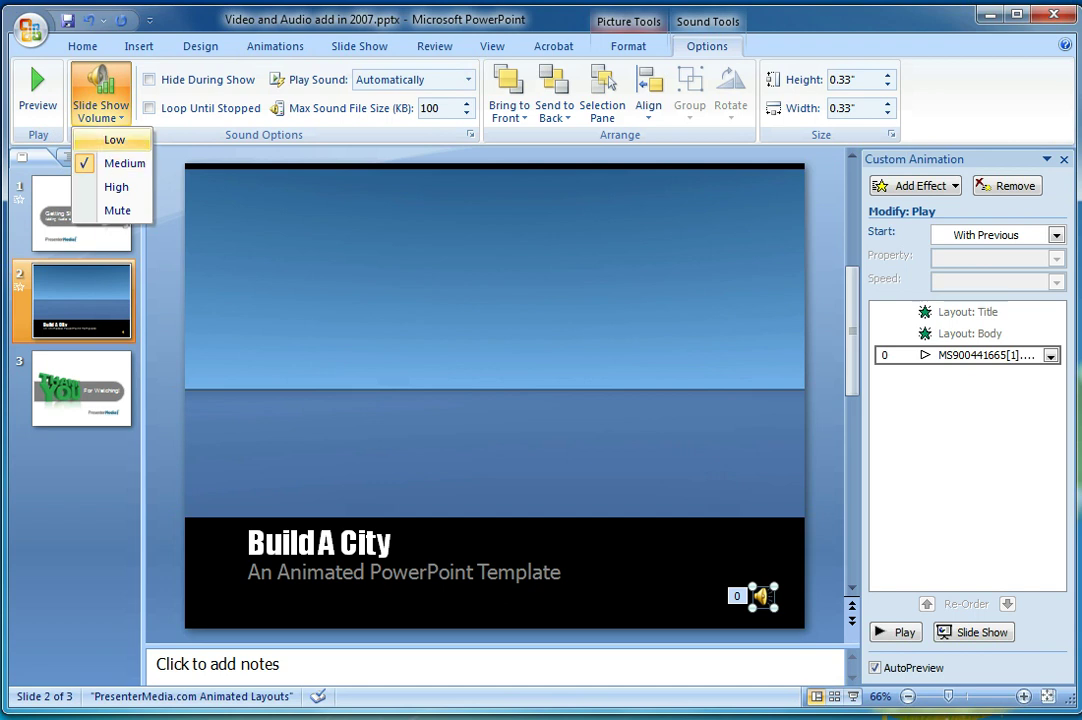
click(114, 140)
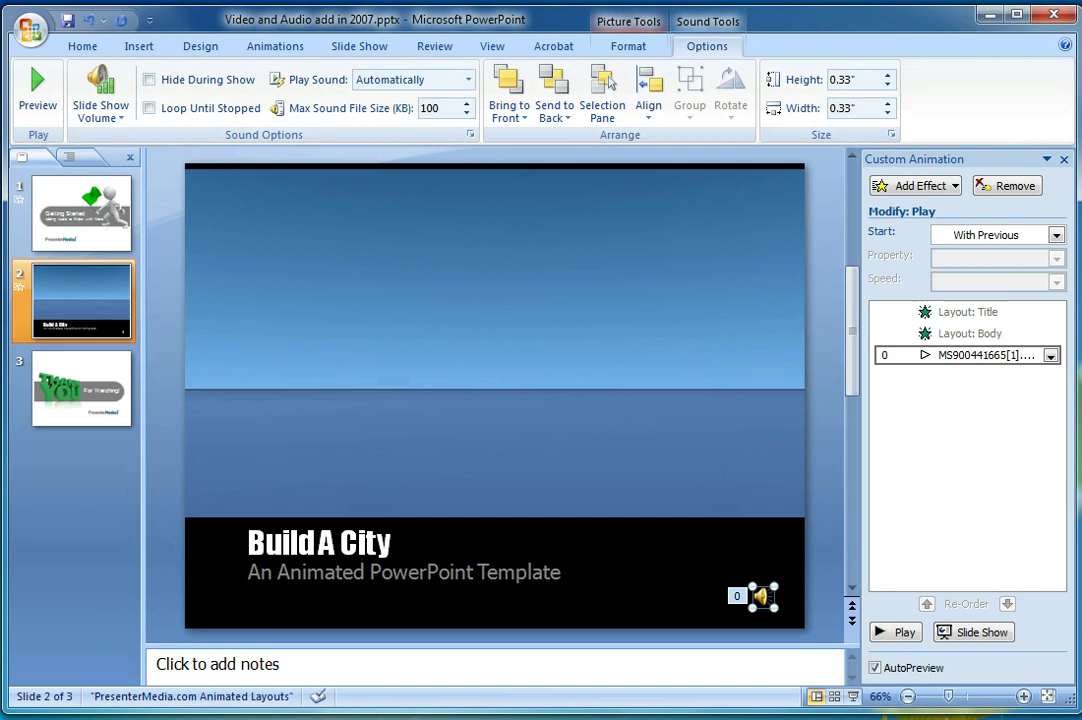
Step: Run the show from the title slide, advancing through Build A City to Thank You
key(Escape)
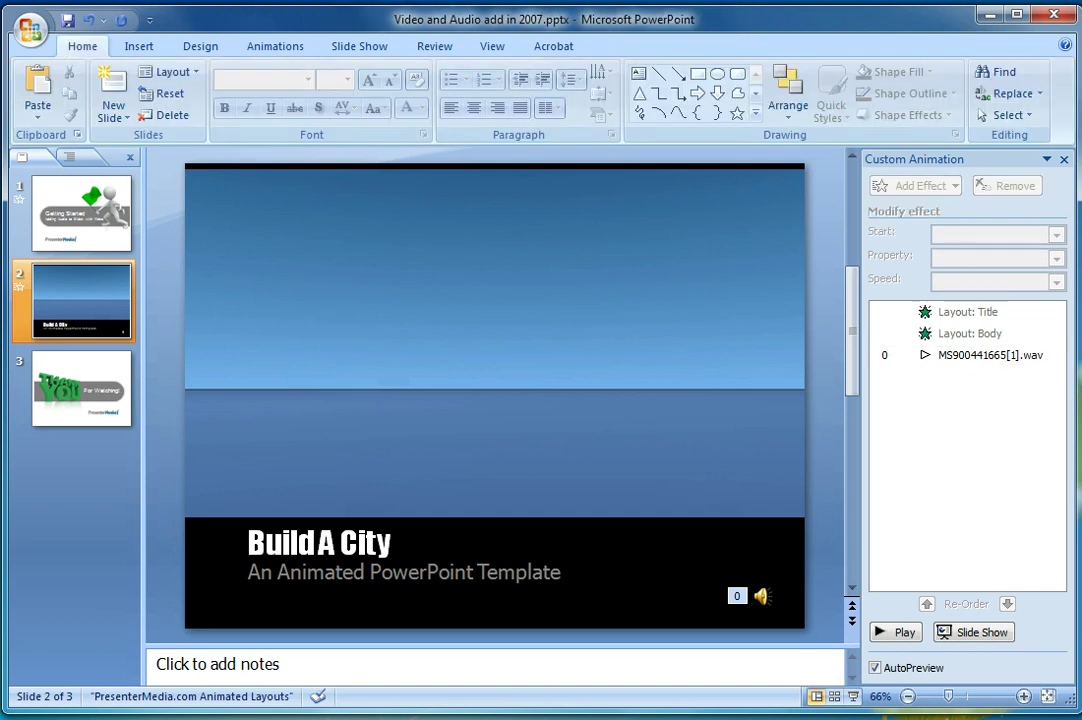
click(81, 213)
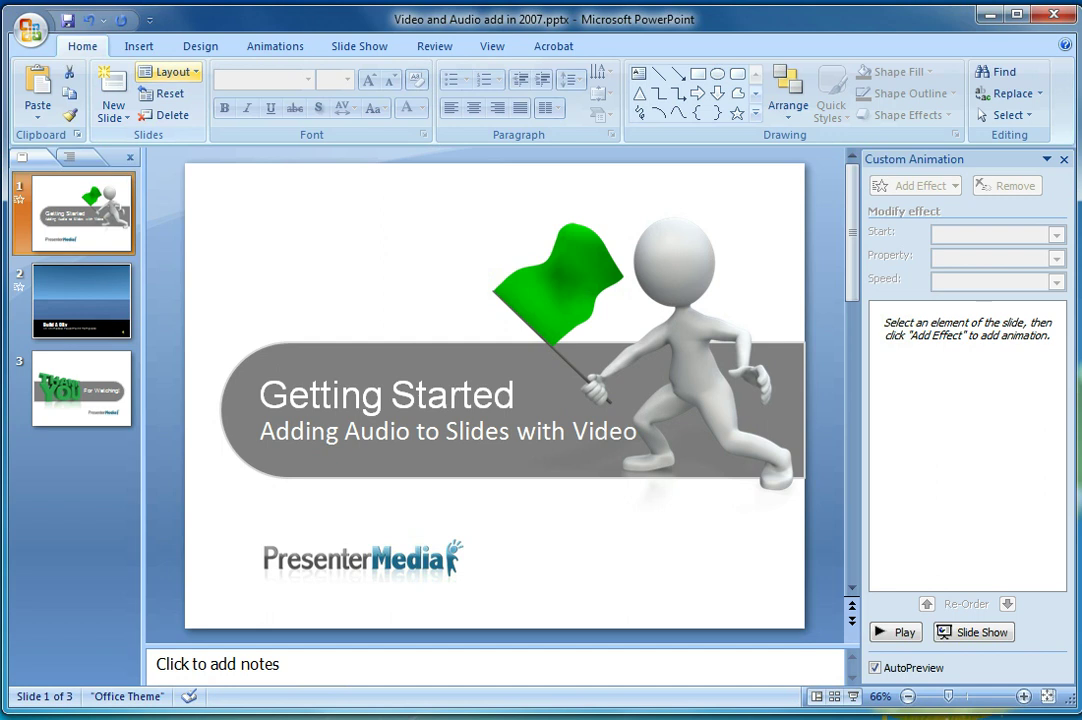
click(359, 46)
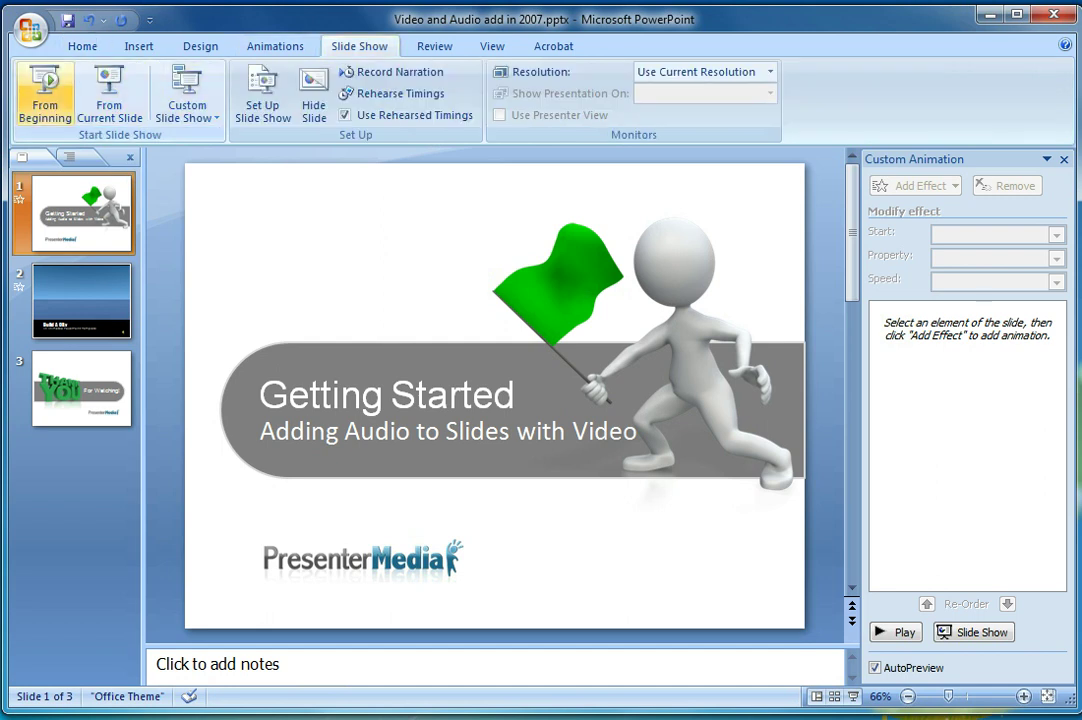
click(45, 100)
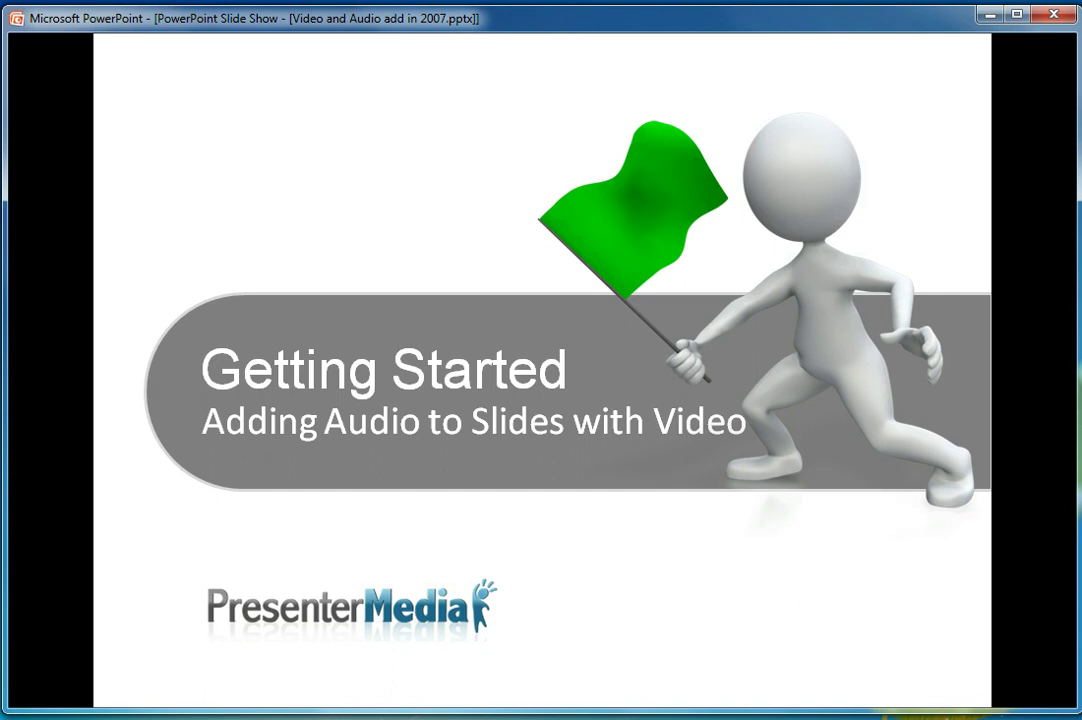
key(Right)
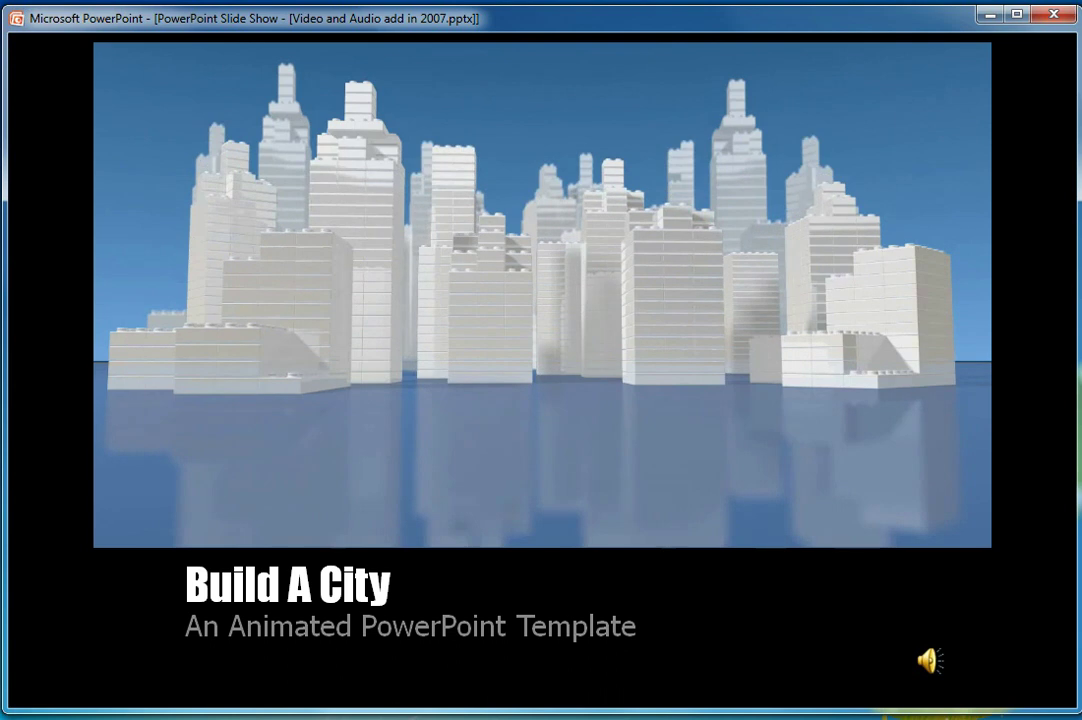
key(Right)
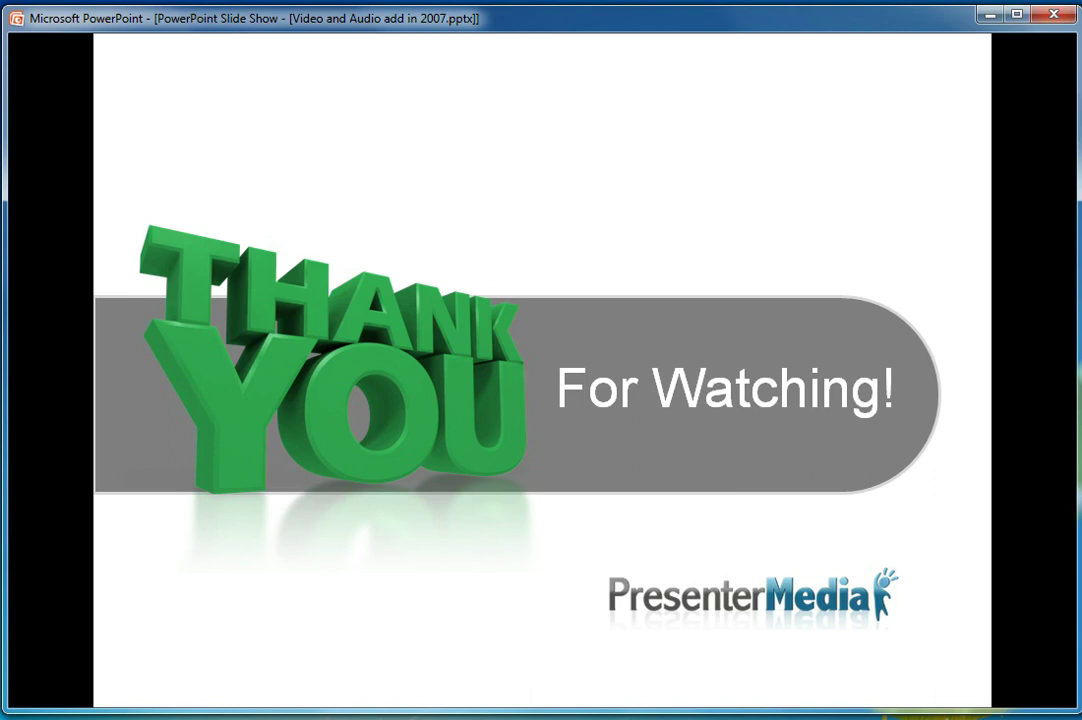
Step: Advance past the Thank You slide to end the slide show
key(Right)
key(Right)
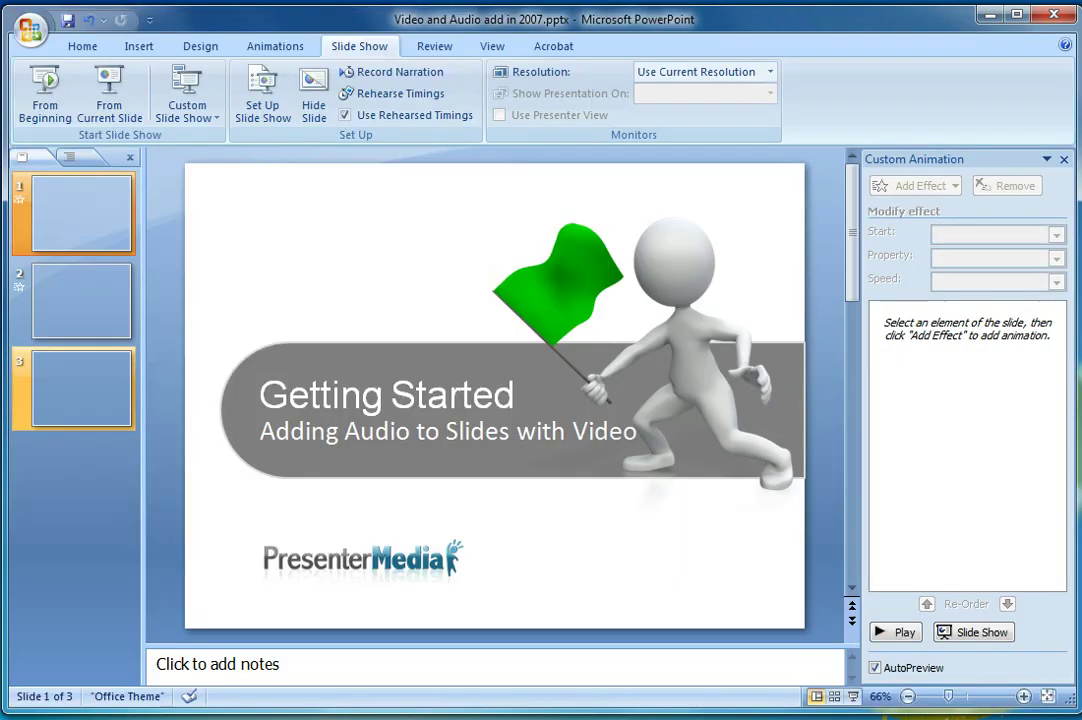